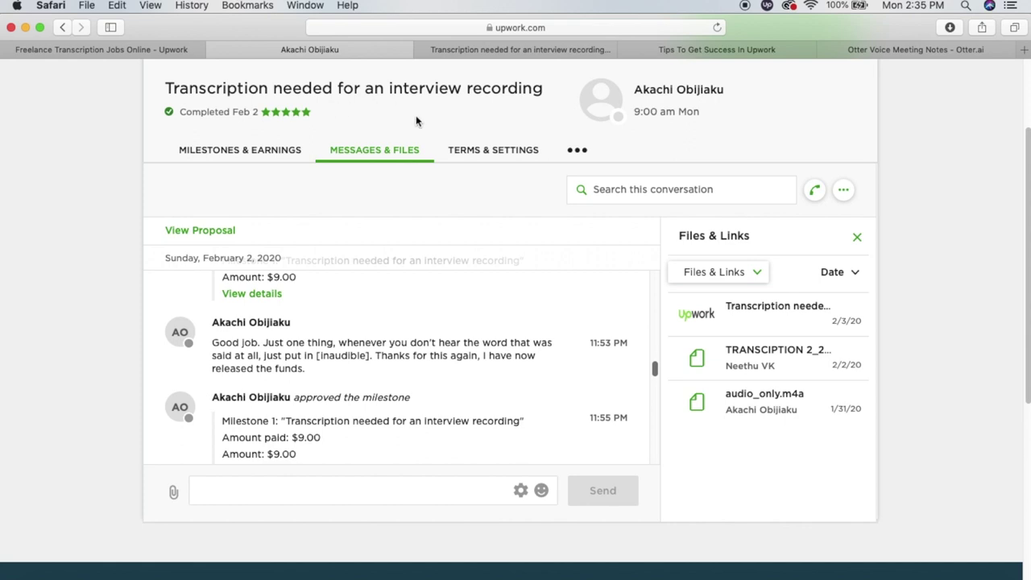
Step: Return to the start of the client conversation and examine the interview transcription job post's description, budget and attachment
scroll(384, 302, "up", 5)
scroll(384, 301, "up", 10)
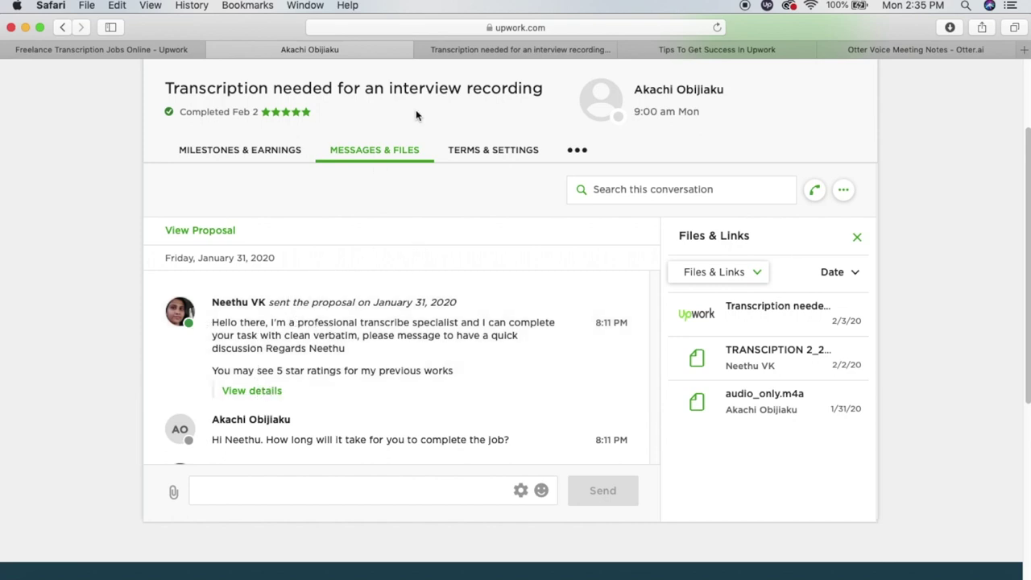
left_click(503, 50)
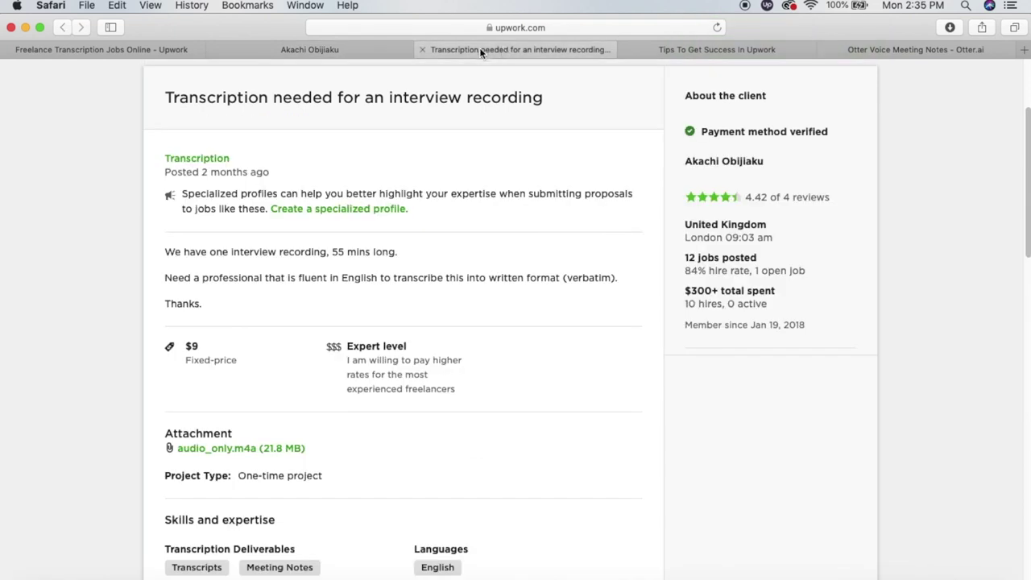
scroll(358, 228, "down", 1)
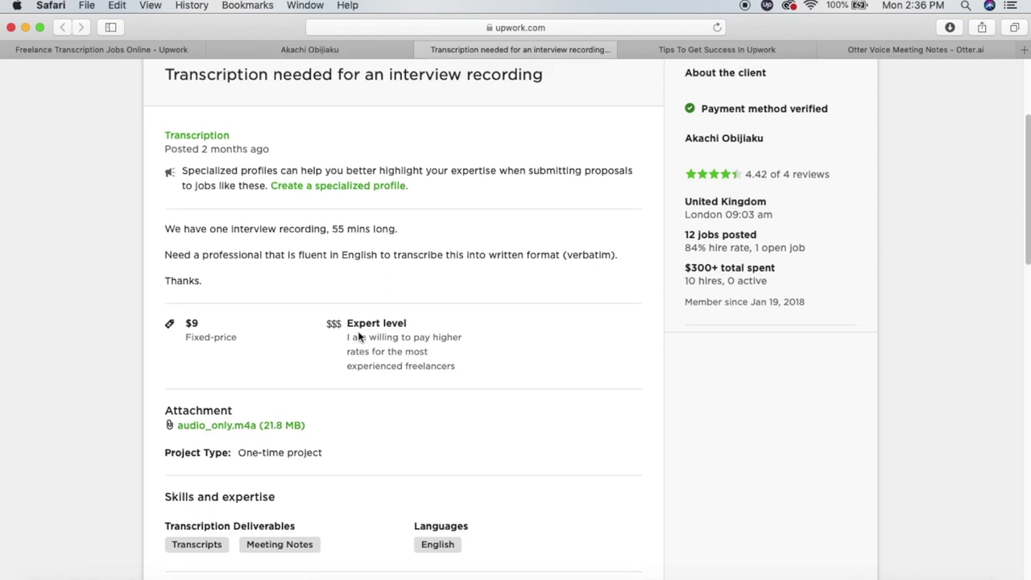
scroll(359, 337, "up", 1)
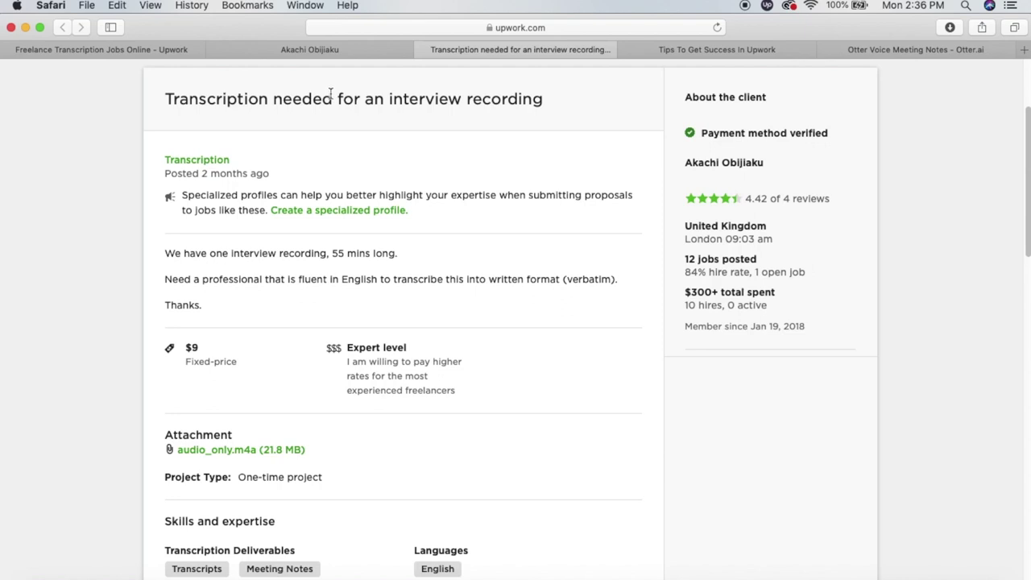
Step: Read the Upwork client conversation from the submitted proposal through the offer with its milestone and attached audio file
left_click(319, 52)
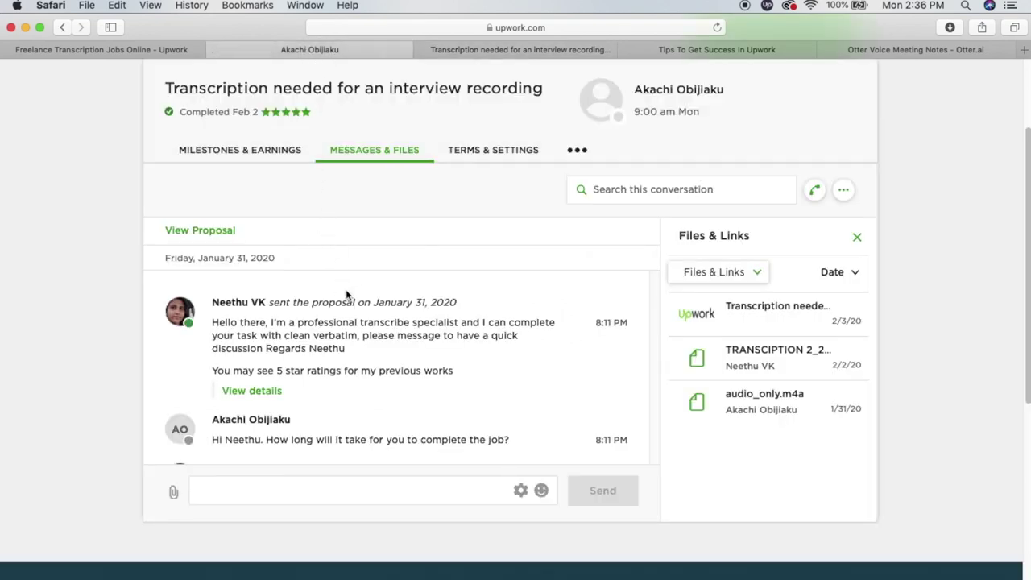
scroll(364, 340, "up", 1)
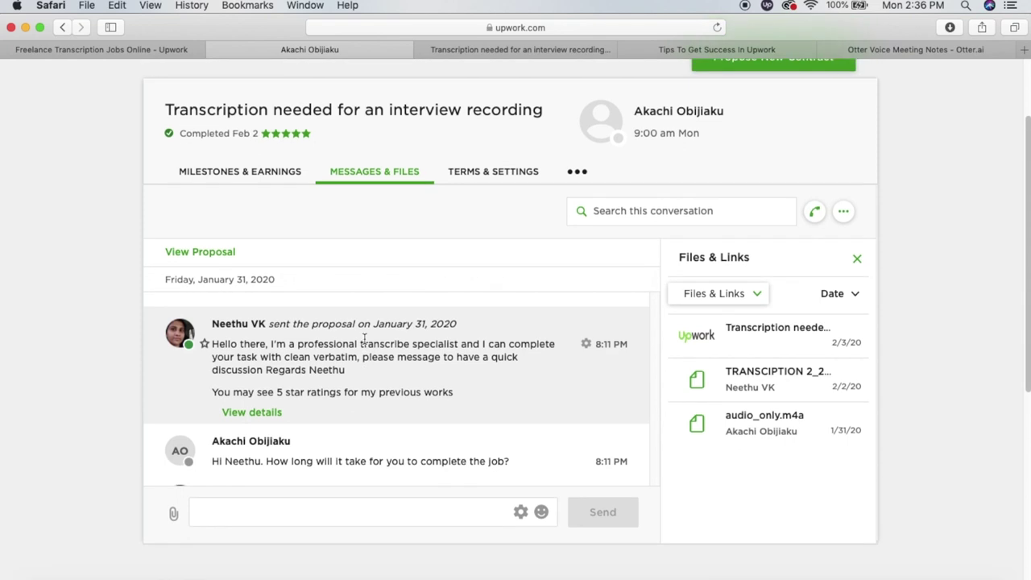
scroll(358, 382, "down", 5)
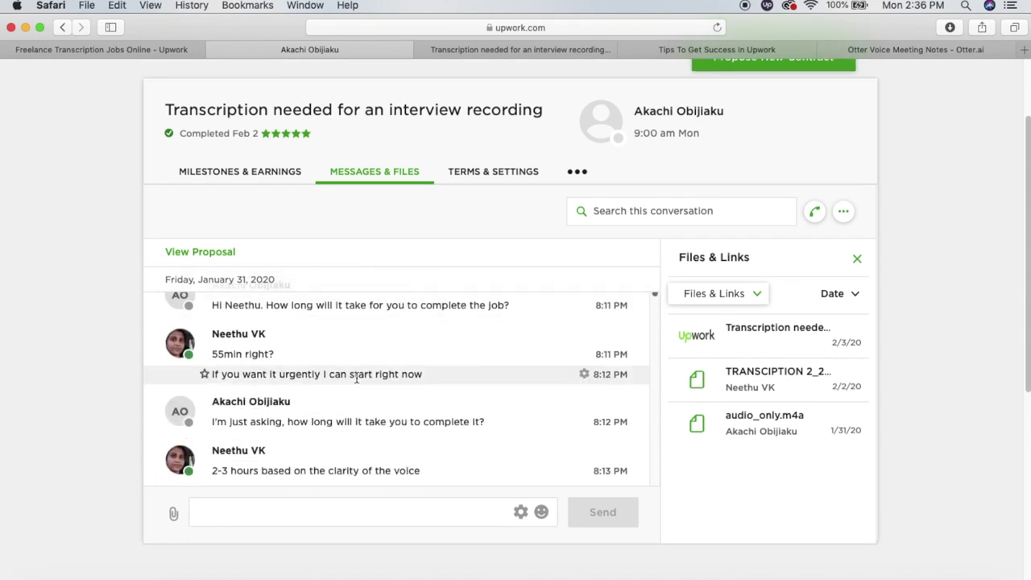
scroll(356, 377, "down", 2)
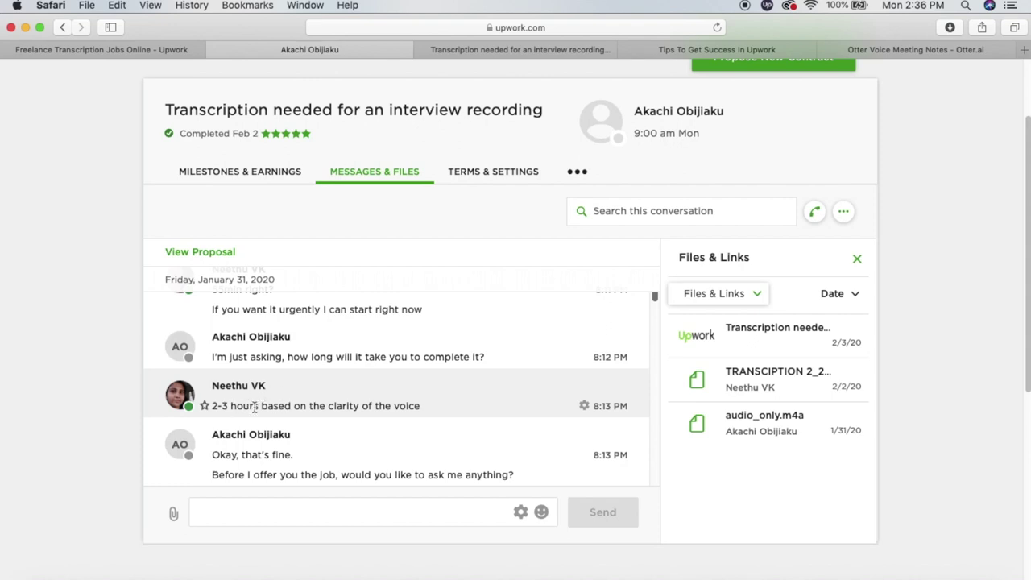
scroll(254, 407, "down", 5)
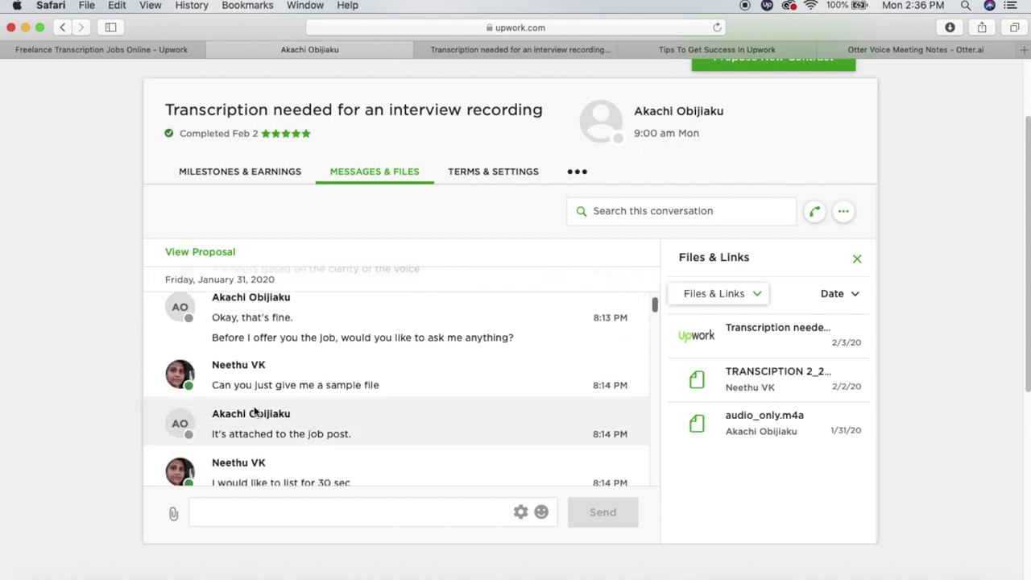
scroll(254, 411, "down", 4)
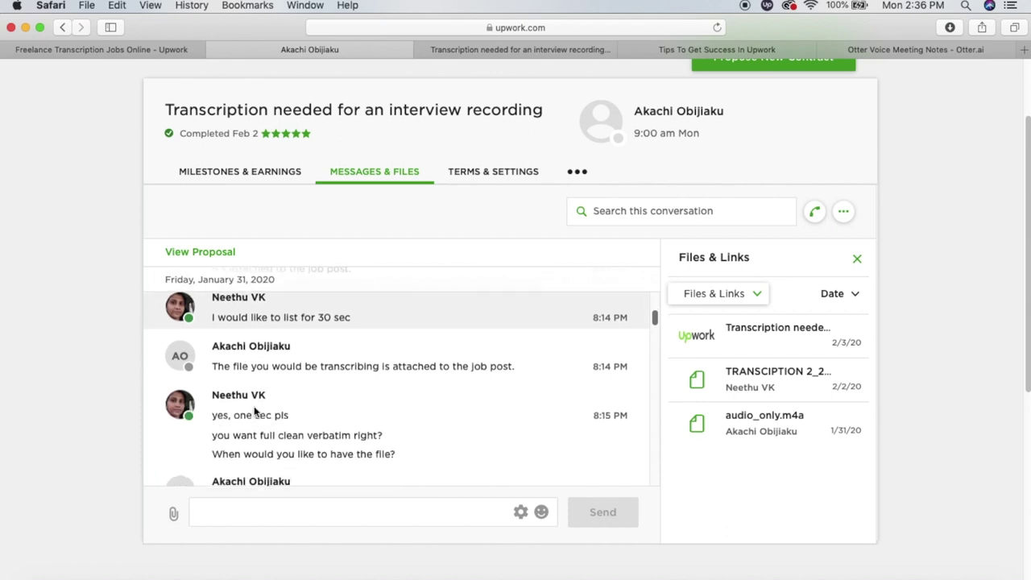
scroll(254, 409, "down", 4)
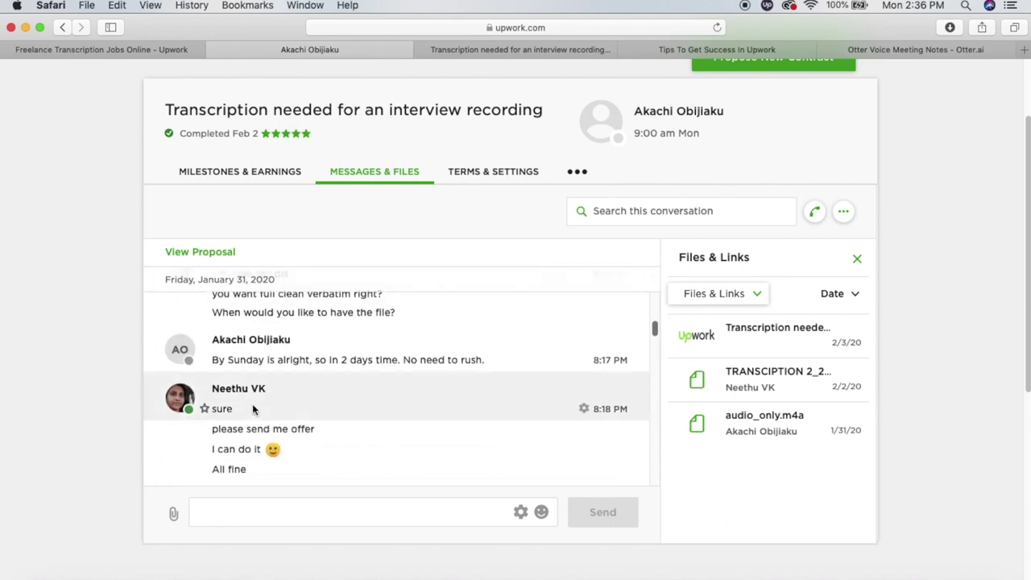
scroll(252, 410, "down", 6)
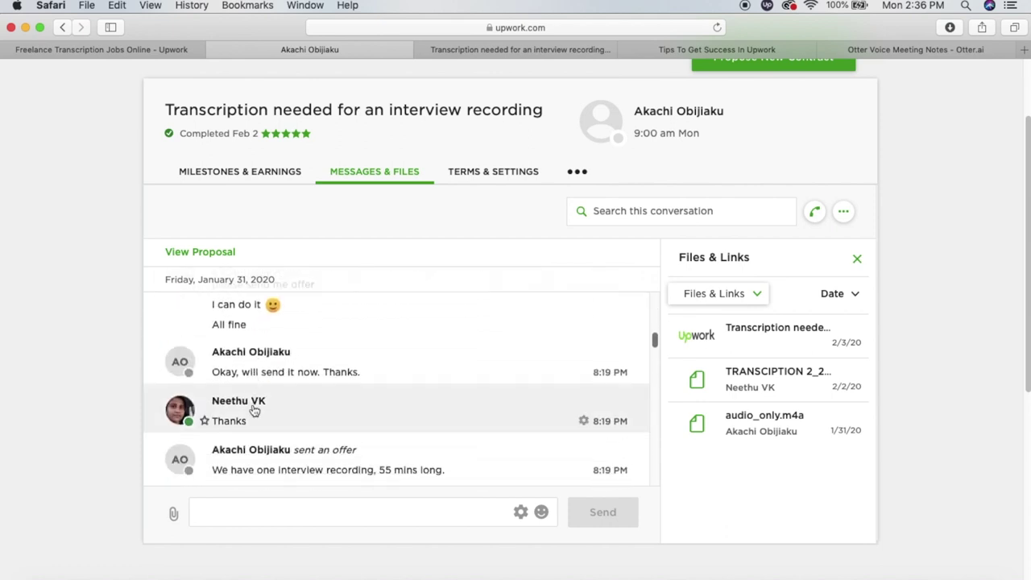
scroll(252, 409, "up", 5)
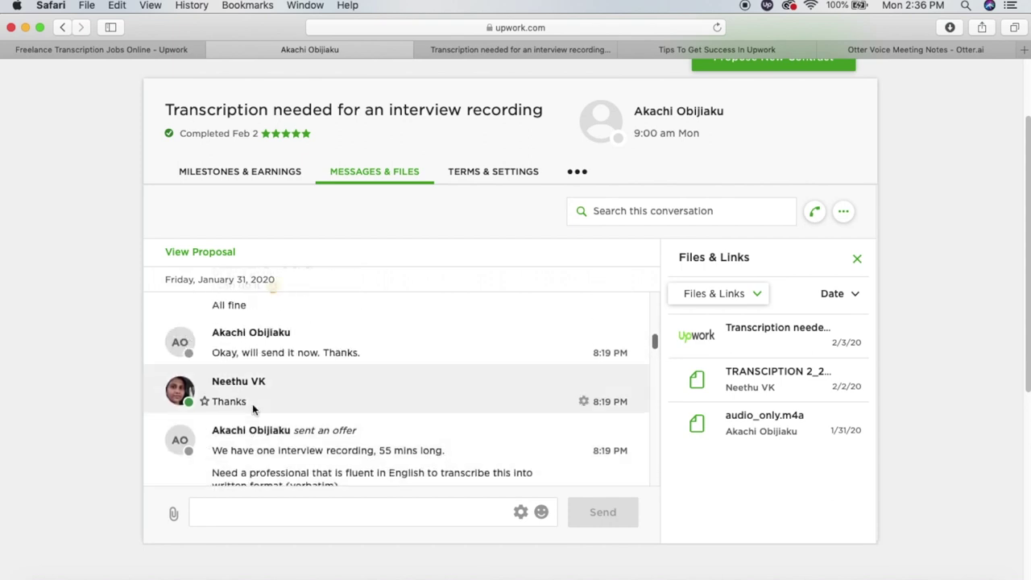
scroll(252, 409, "up", 2)
scroll(253, 406, "down", 7)
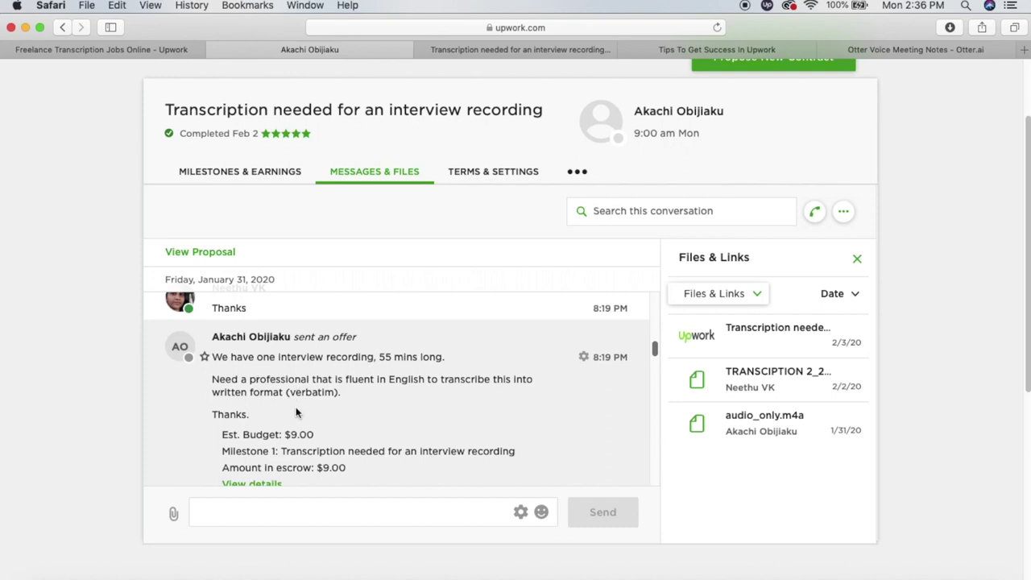
scroll(295, 412, "down", 1)
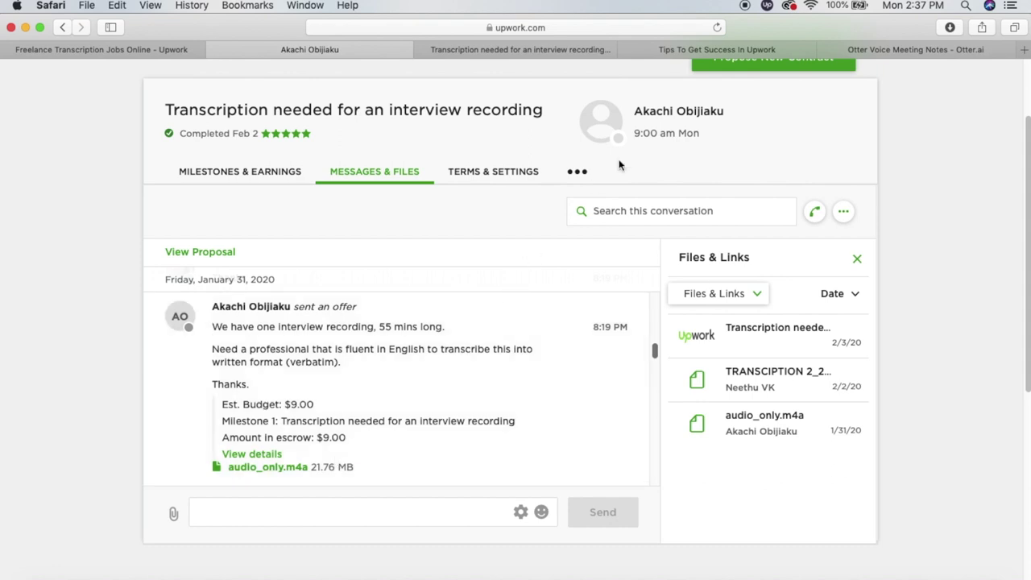
Step: Switch to Otter.ai and try importing audio_only.m4a from the Downloads folder, cancelling the upload while it is in progress
left_click(877, 49)
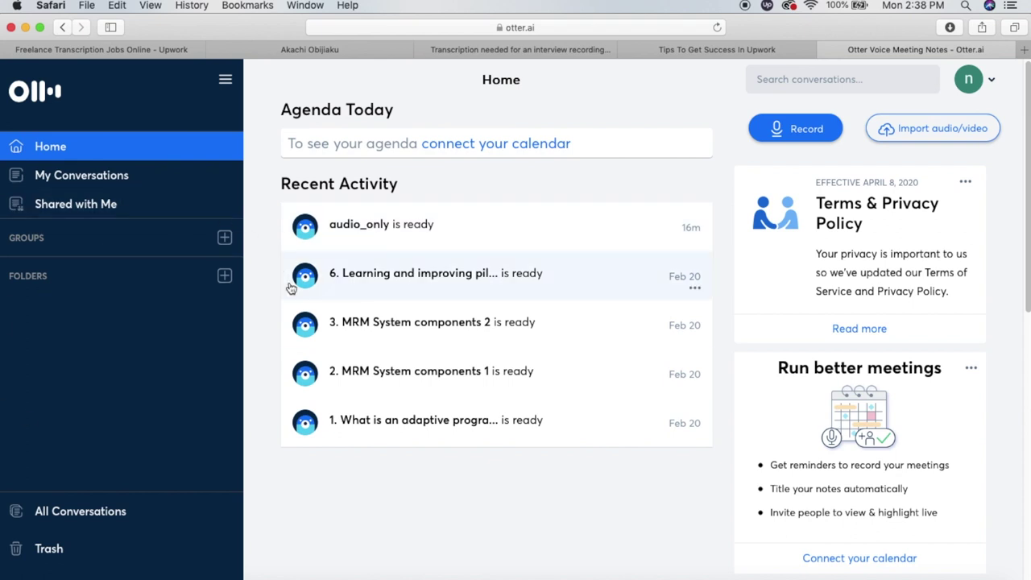
left_click(941, 124)
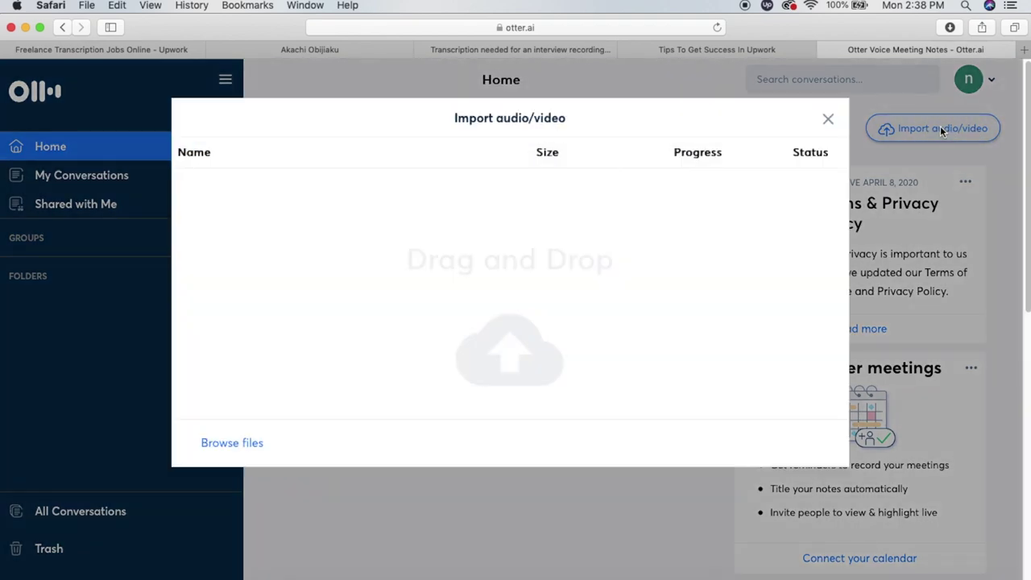
left_click(232, 444)
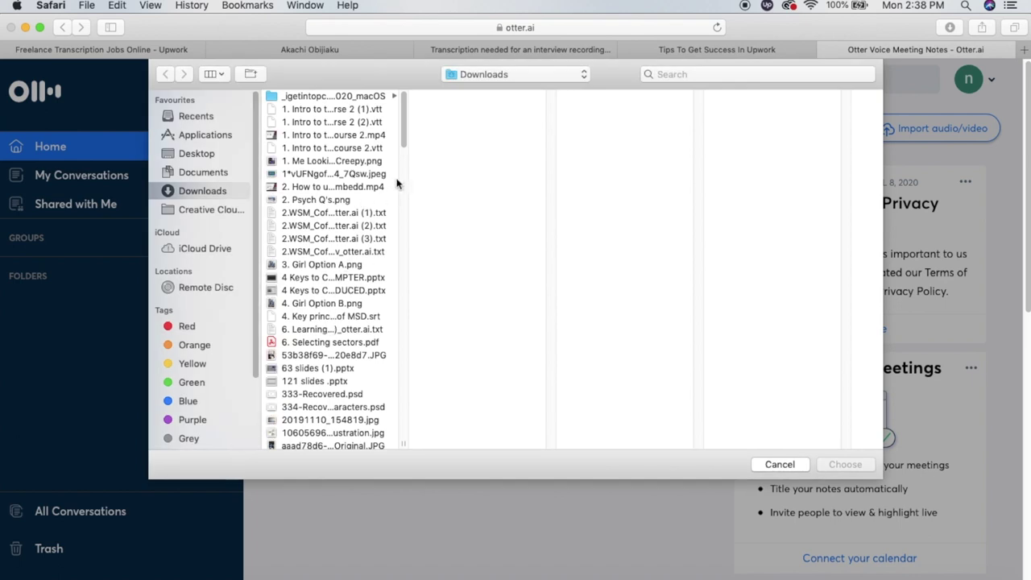
left_click_drag(403, 138, 391, 195)
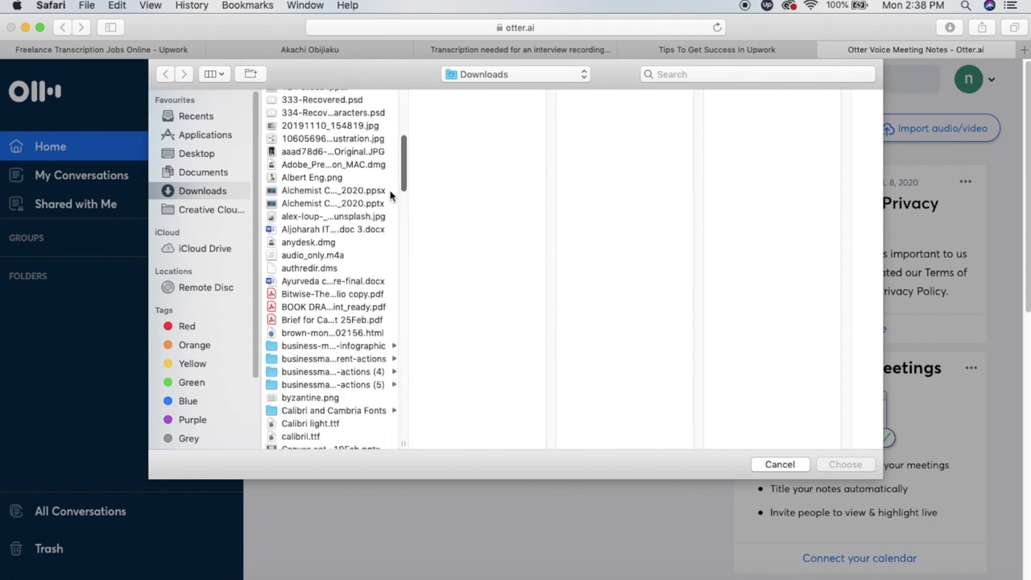
left_click(314, 255)
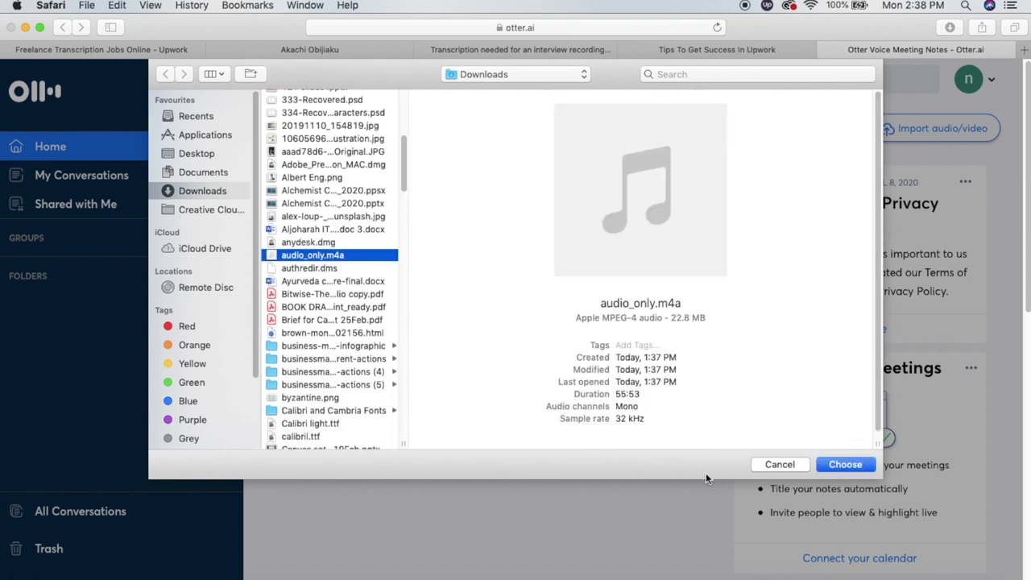
left_click(832, 465)
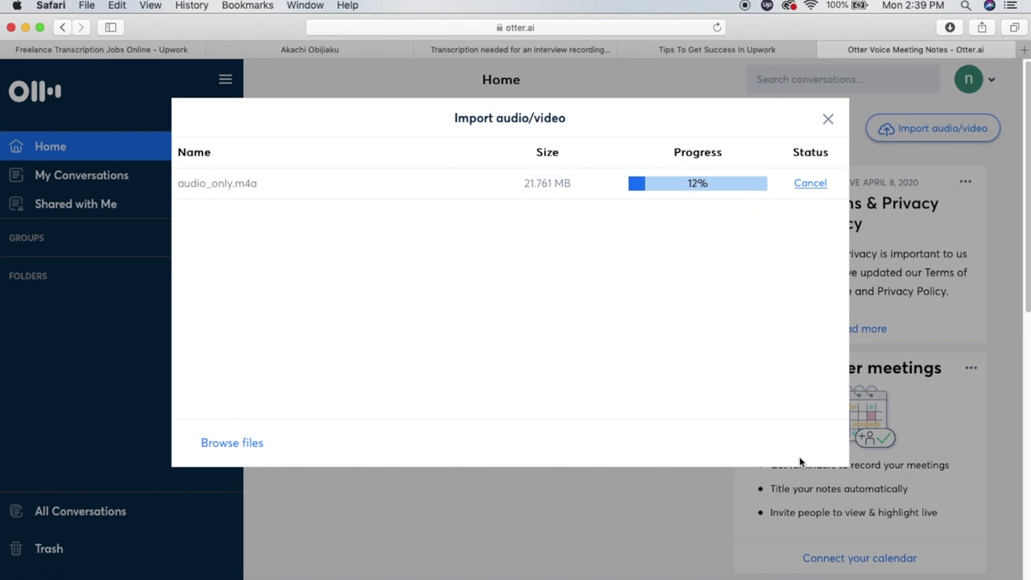
left_click(815, 185)
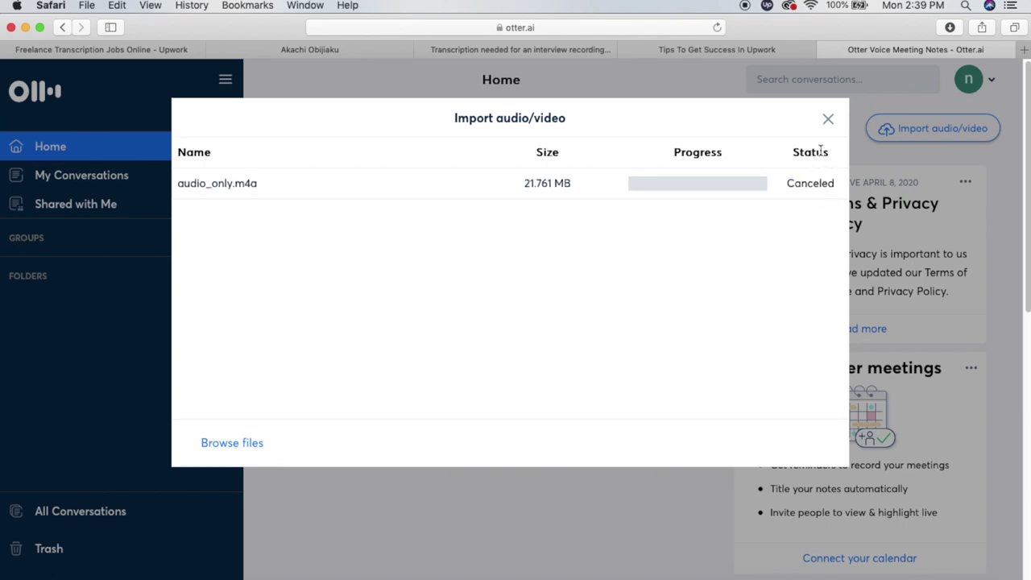
left_click(828, 119)
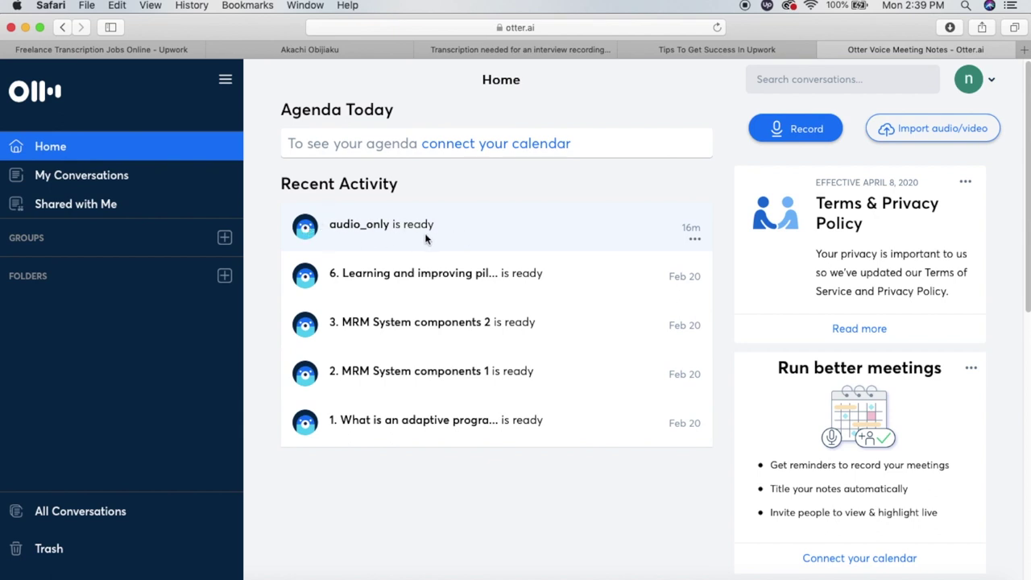
Step: Open the audio_only transcript from the recent activity and export its text in TXT format
left_click(348, 229)
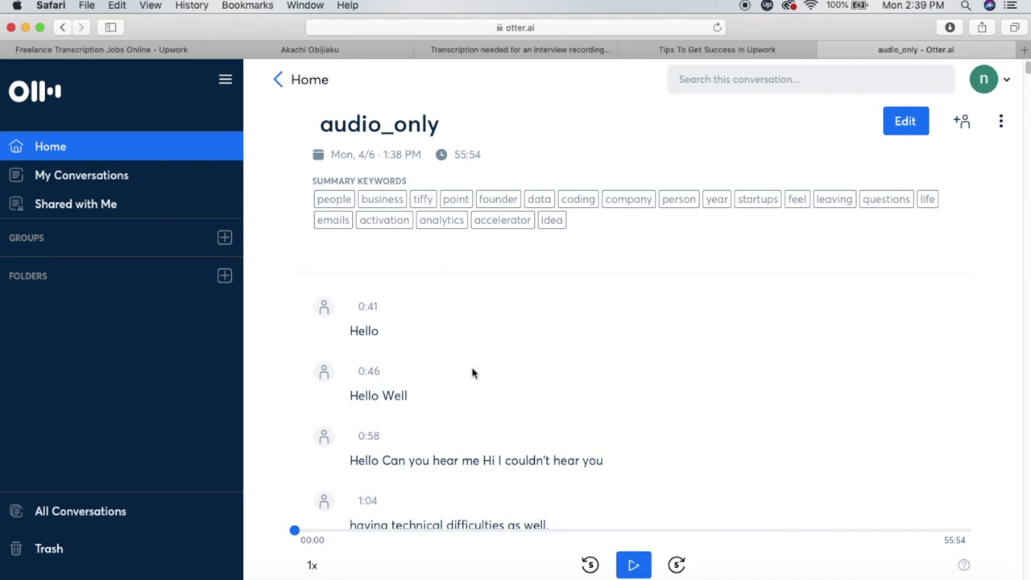
scroll(1025, 76, "down", 5)
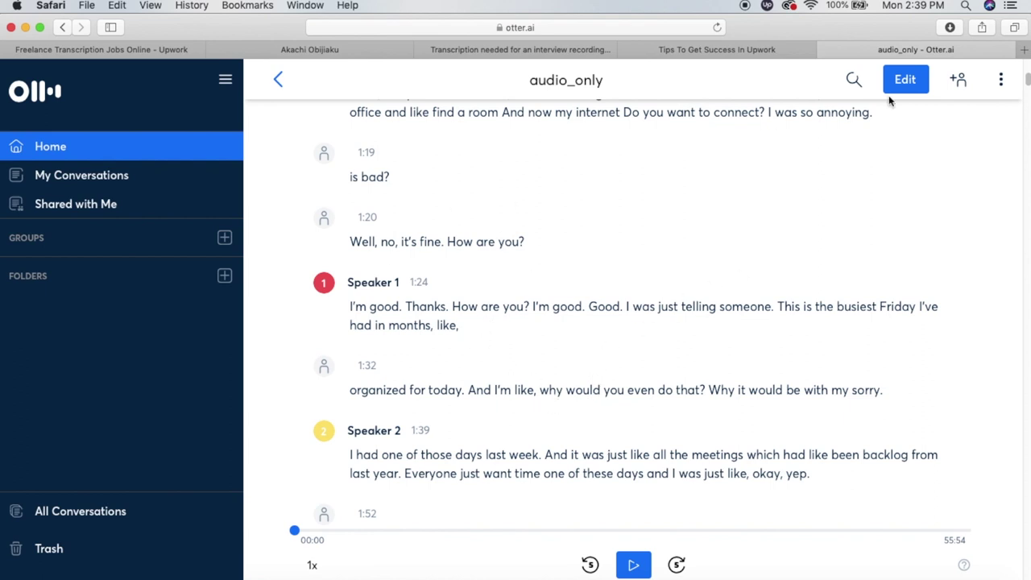
left_click(1001, 80)
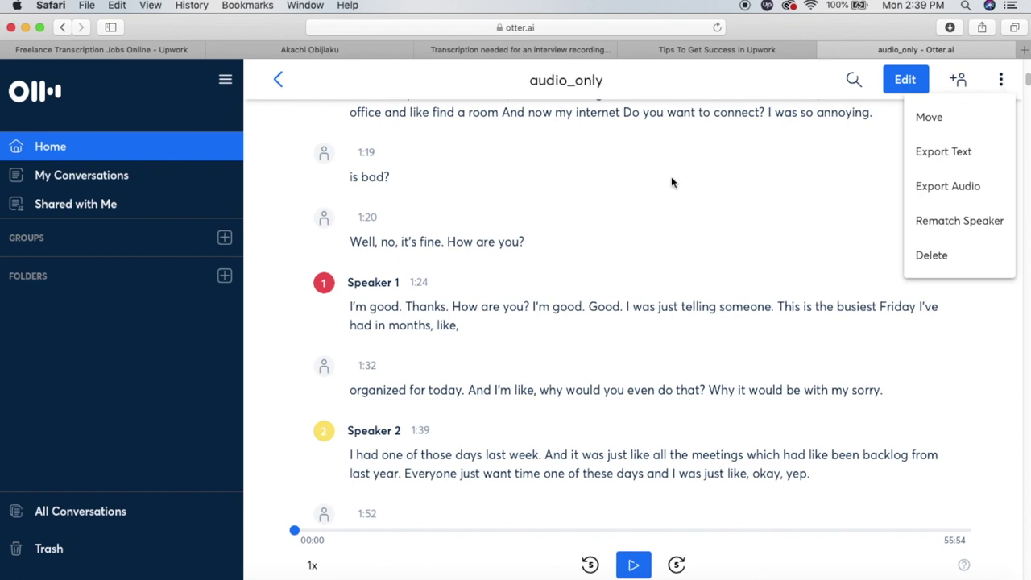
left_click(1003, 80)
left_click(1003, 80)
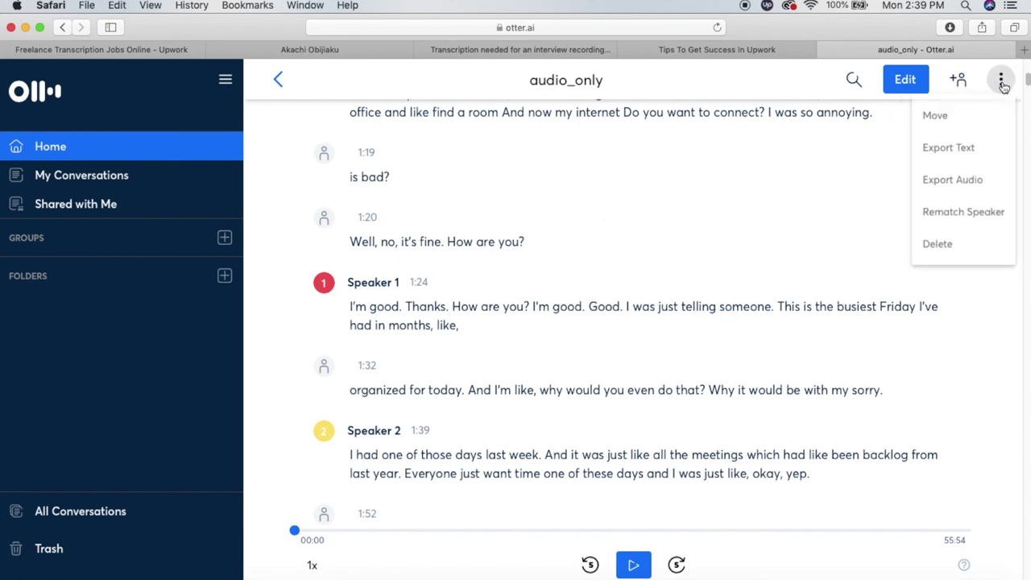
left_click(944, 152)
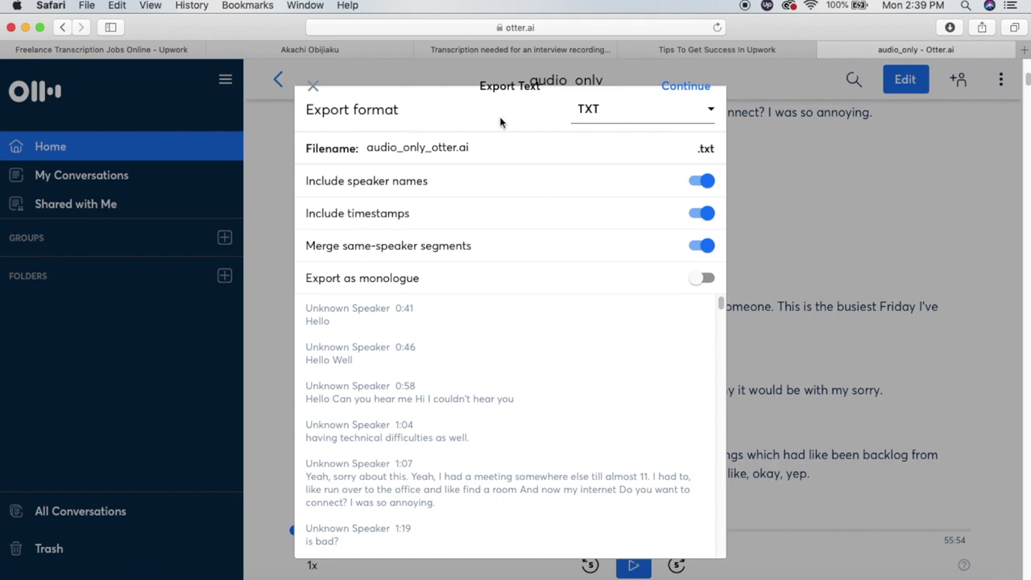
left_click(711, 111)
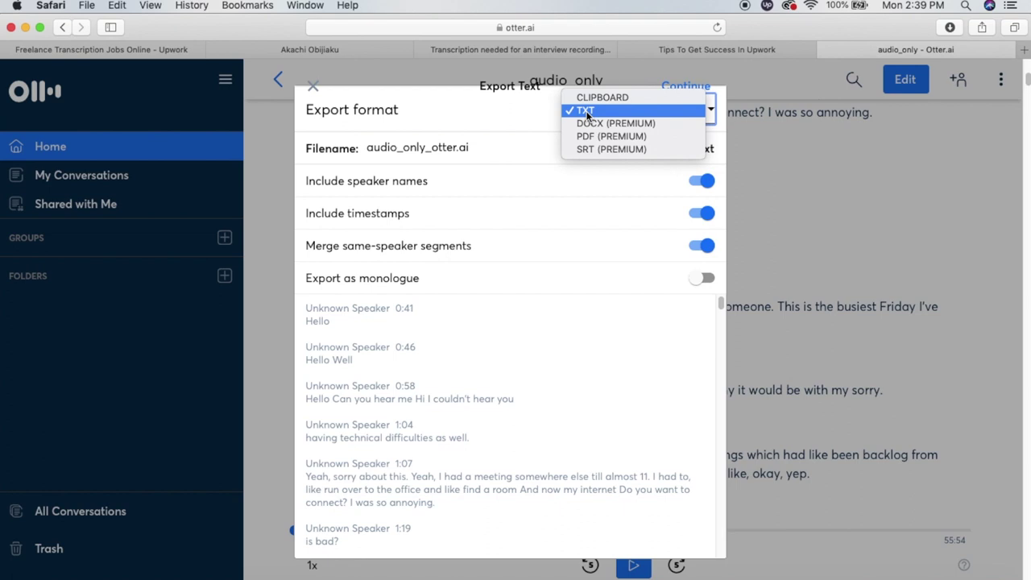
left_click(590, 111)
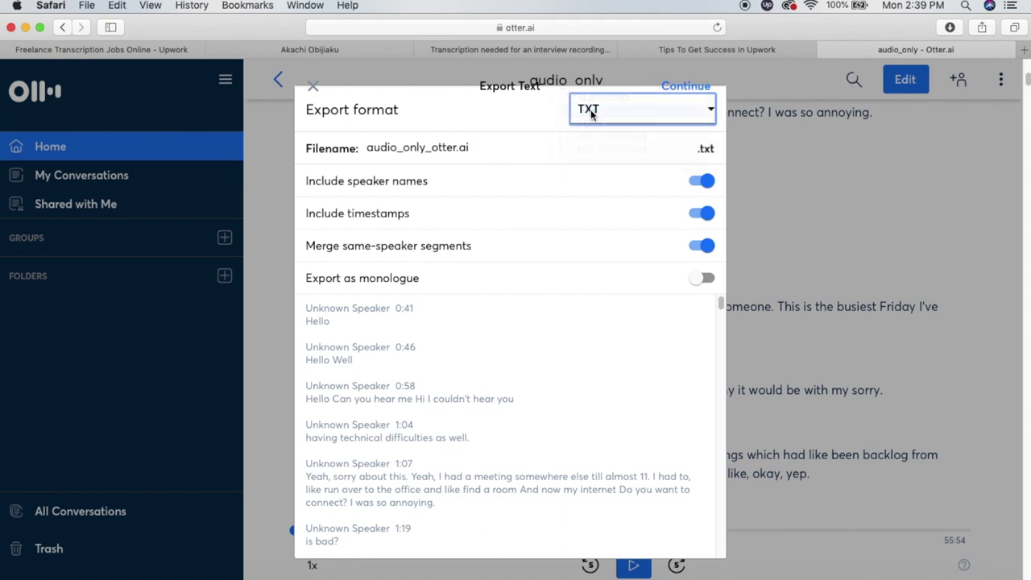
left_click(683, 87)
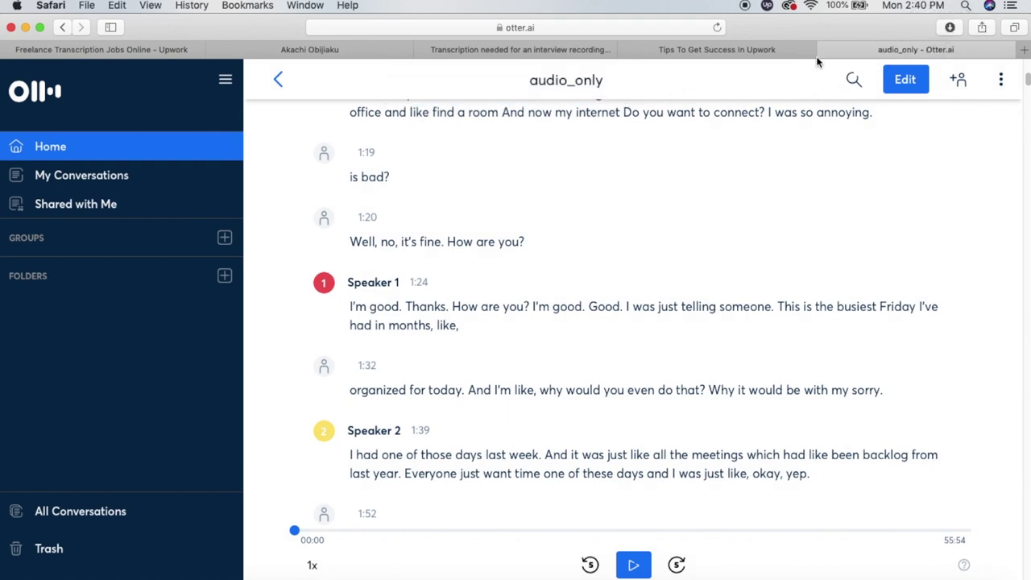
Step: Open the downloaded audio_only_otter.ai.txt in TextEdit and show it full screen
left_click(950, 28)
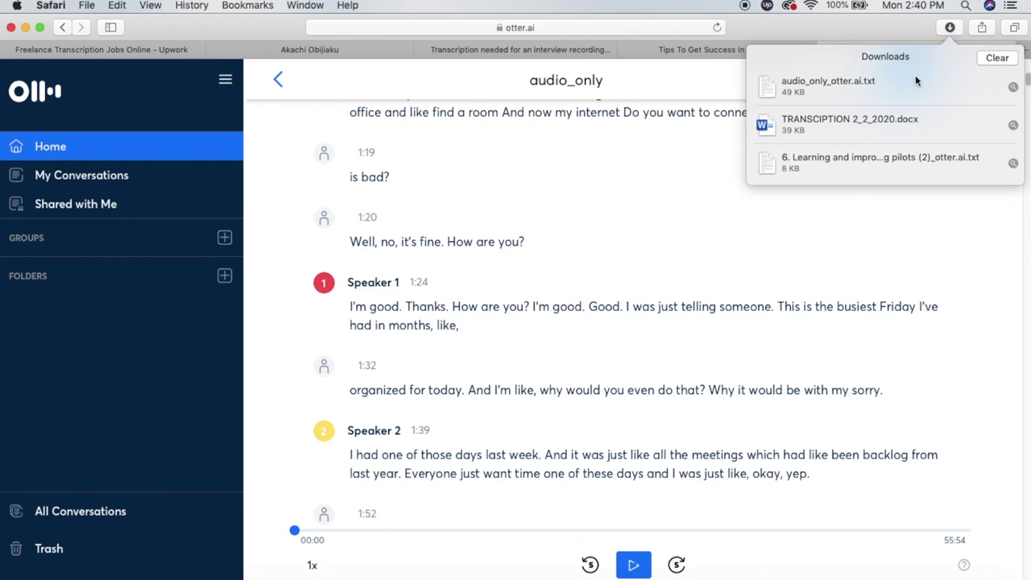
left_click(859, 89)
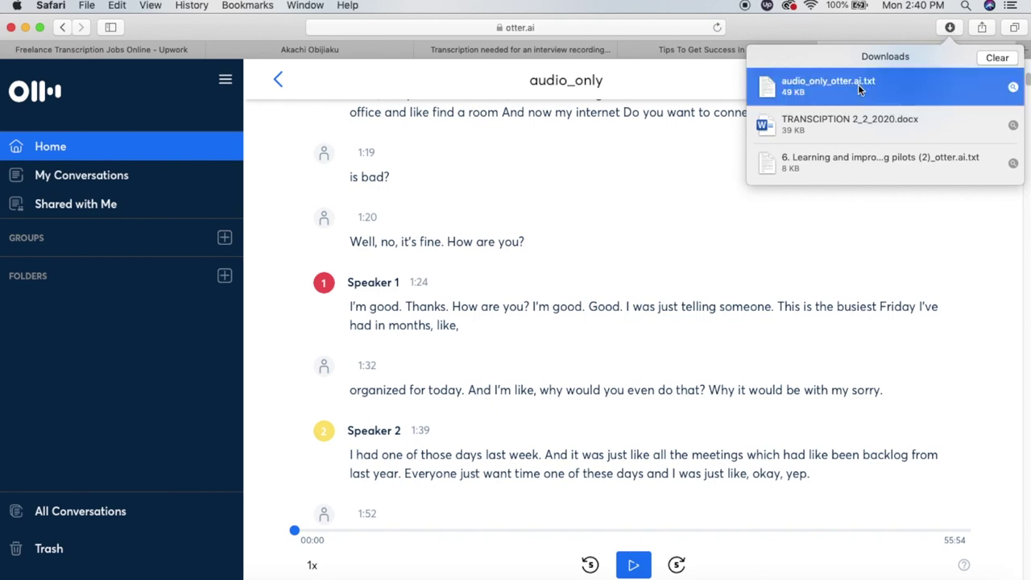
double_click(859, 87)
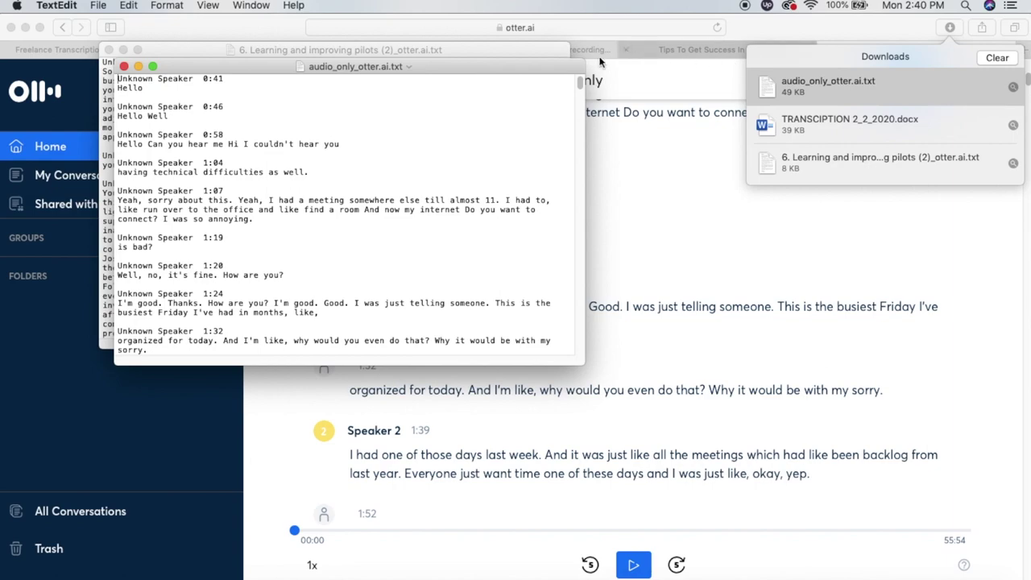
left_click(152, 67)
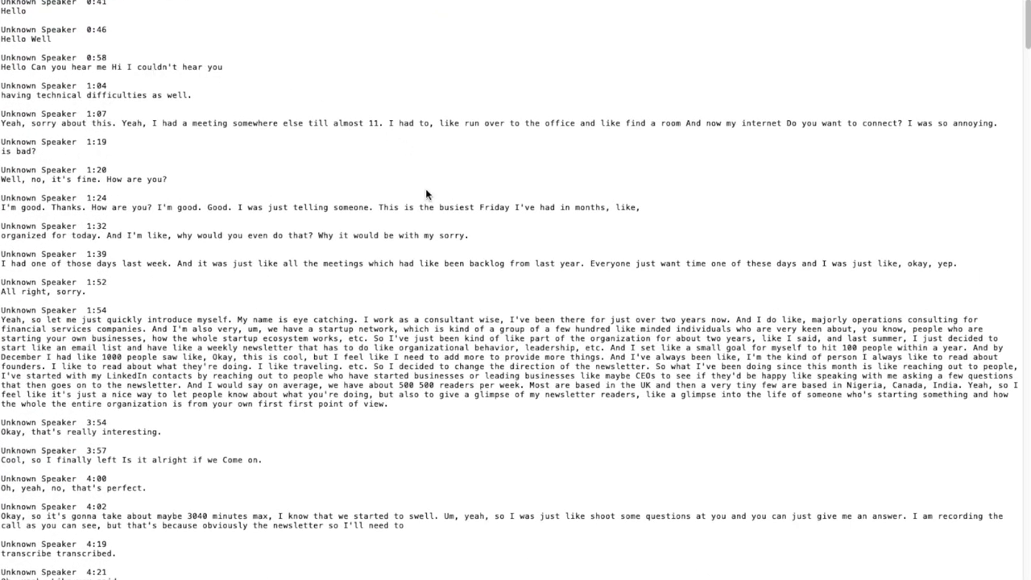
Step: Look through the raw transcript in audio_only_otter.ai.txt and close the document
scroll(427, 194, "down", 5)
scroll(442, 178, "up", 5)
left_click_drag(1027, 42, 1021, 21)
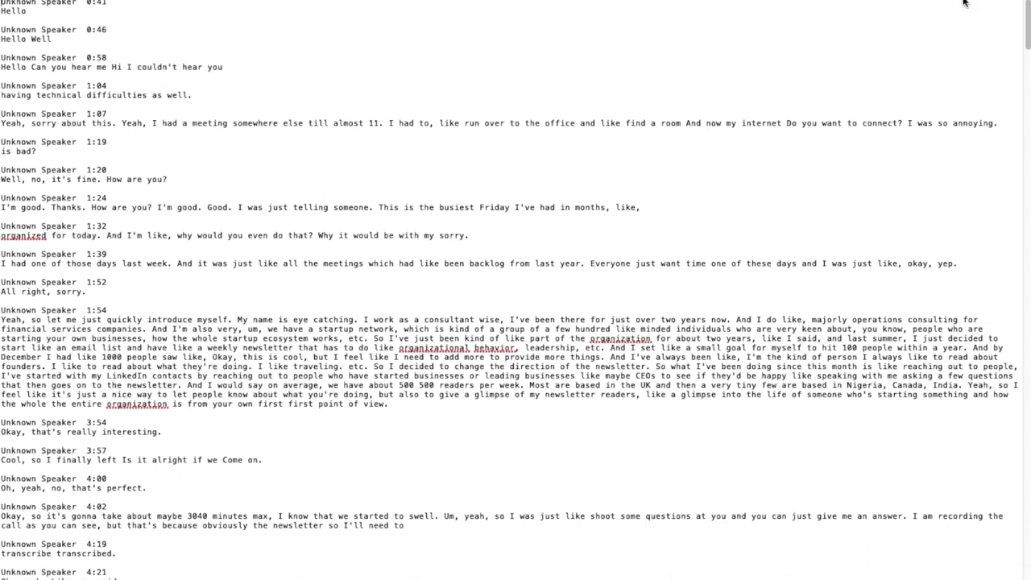
mouse_move(8, 2)
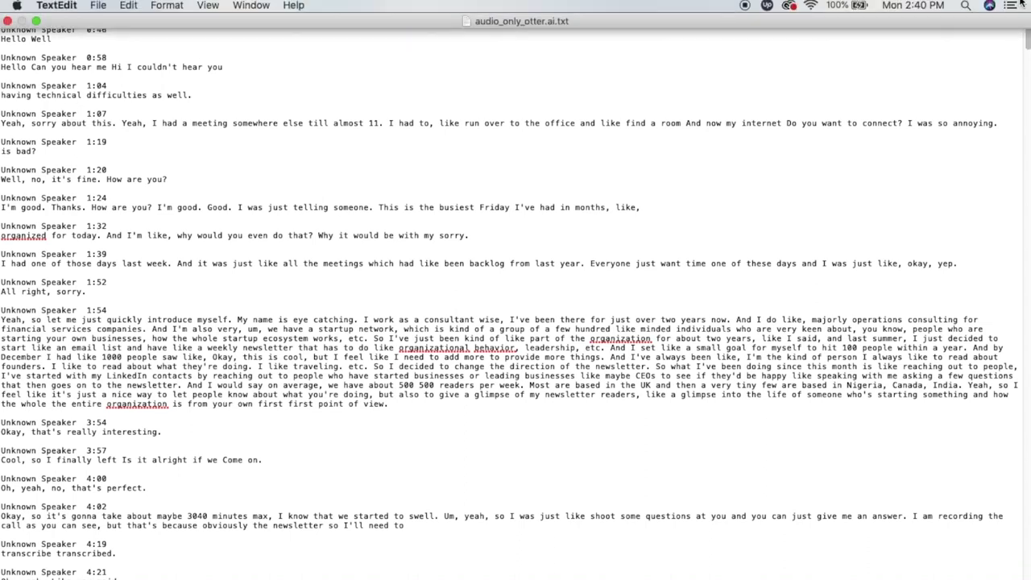
left_click(7, 21)
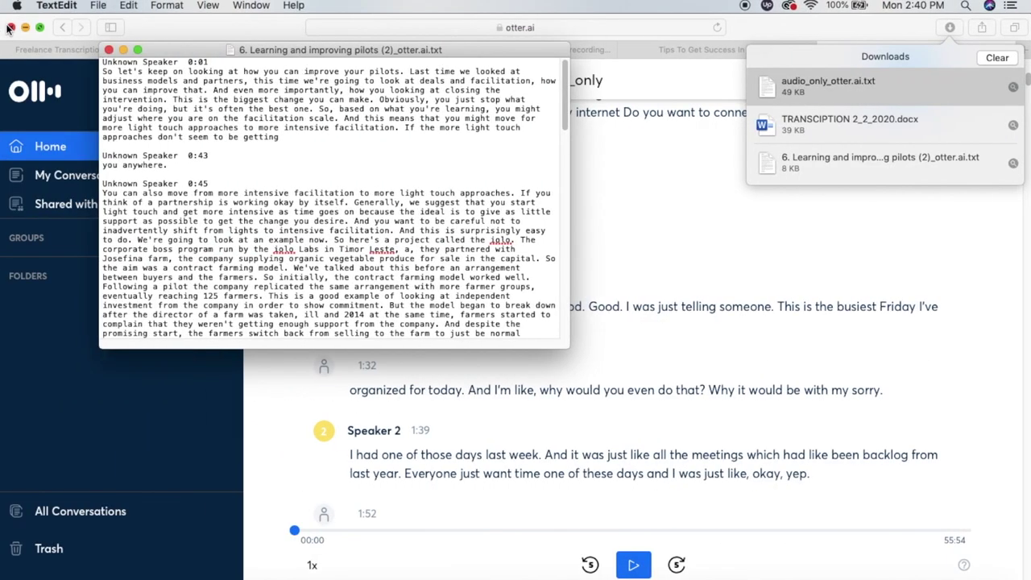
Step: Download TRANSCIPTION 2_2_2020.docx from the Upwork contract's shared files and open it in Word
left_click(715, 204)
left_click(490, 50)
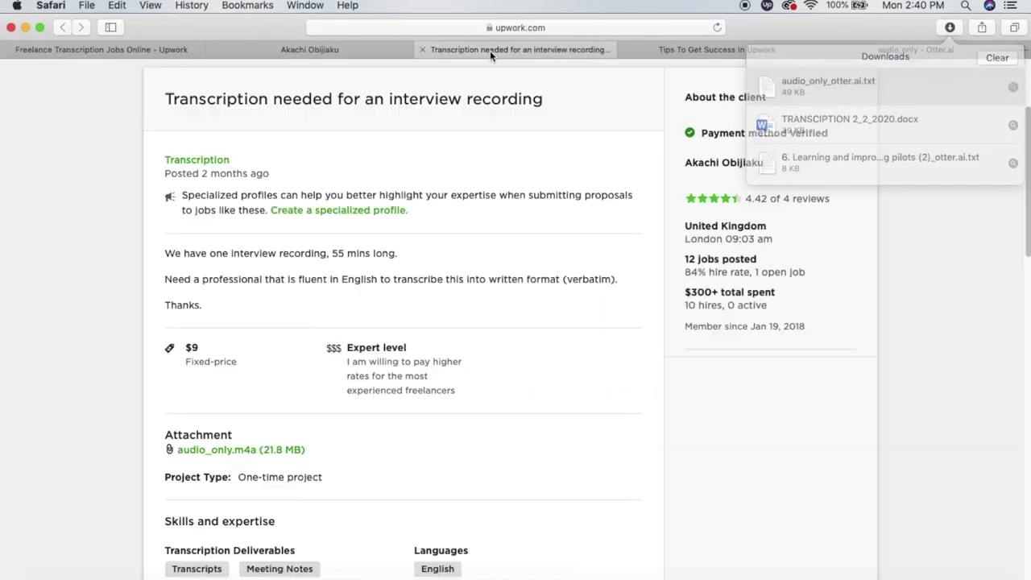
left_click(298, 49)
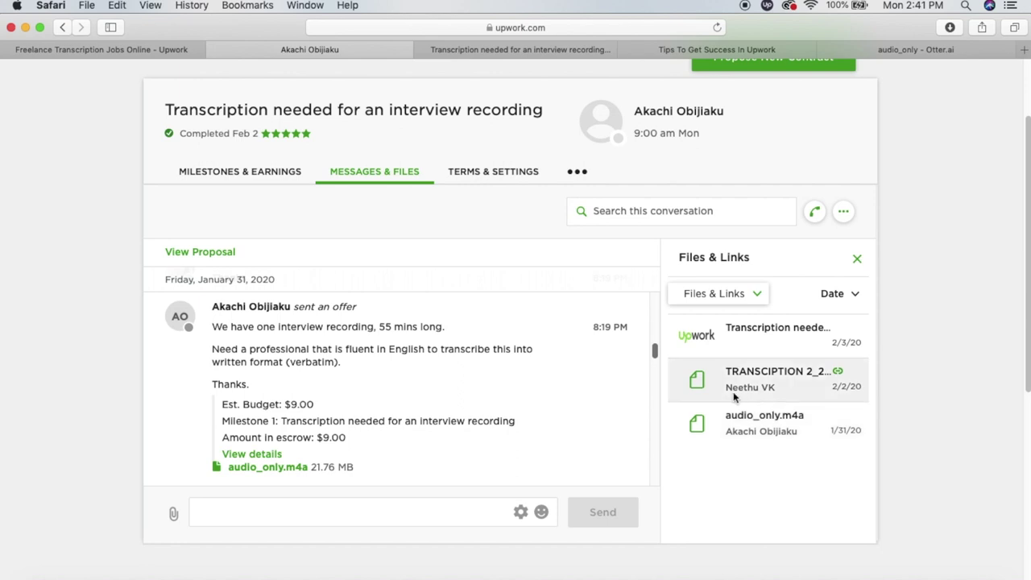
left_click(767, 377)
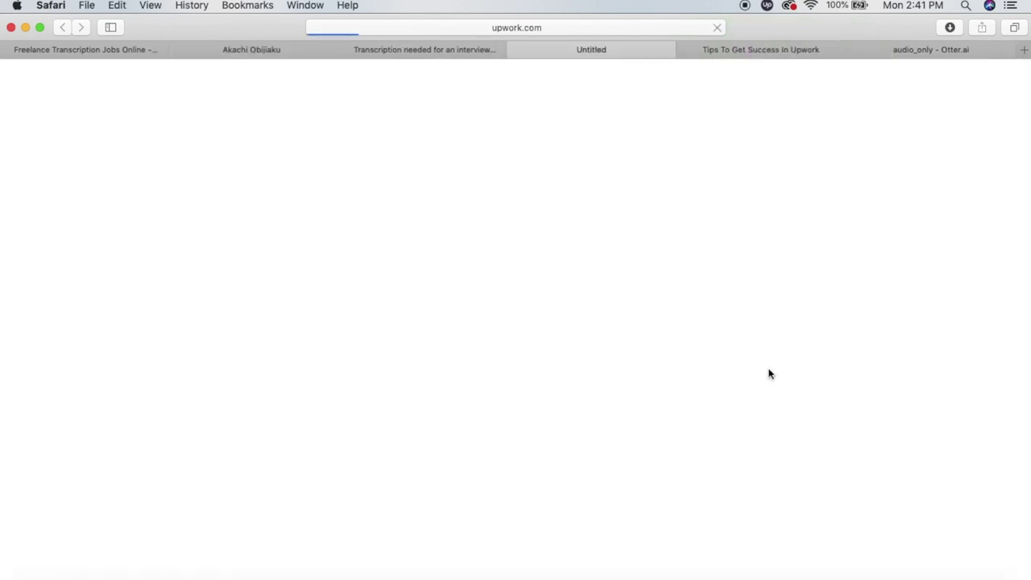
left_click(949, 27)
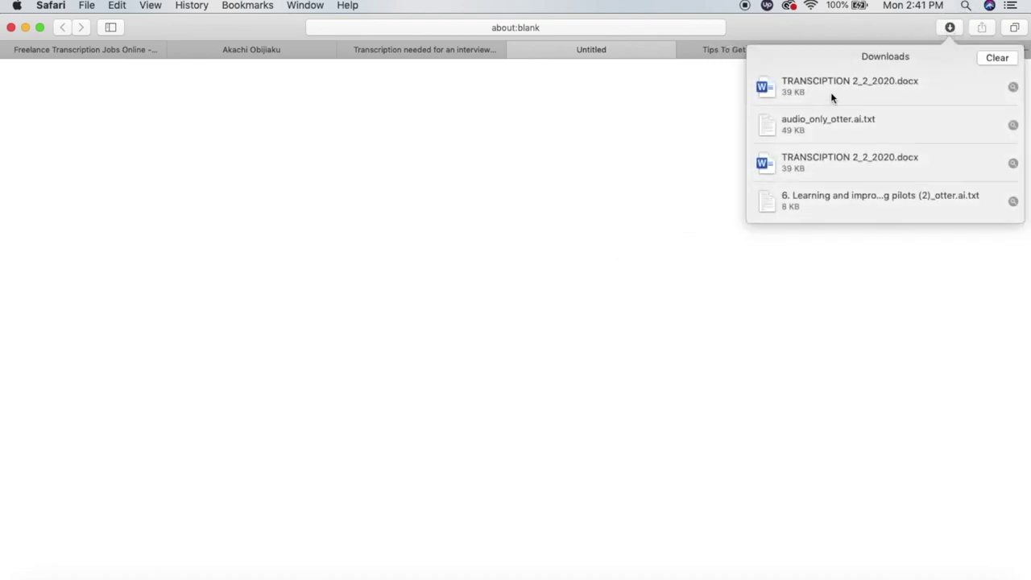
double_click(829, 89)
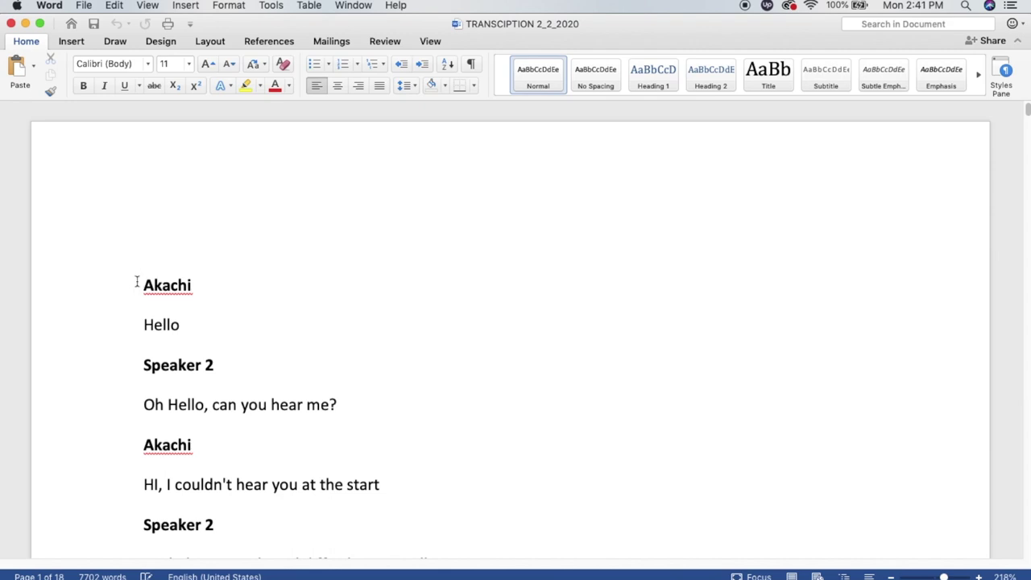
Step: Highlight the first speaker label in the Word transcript, close the document and return to the Upwork contract conversation
left_click_drag(143, 283, 198, 286)
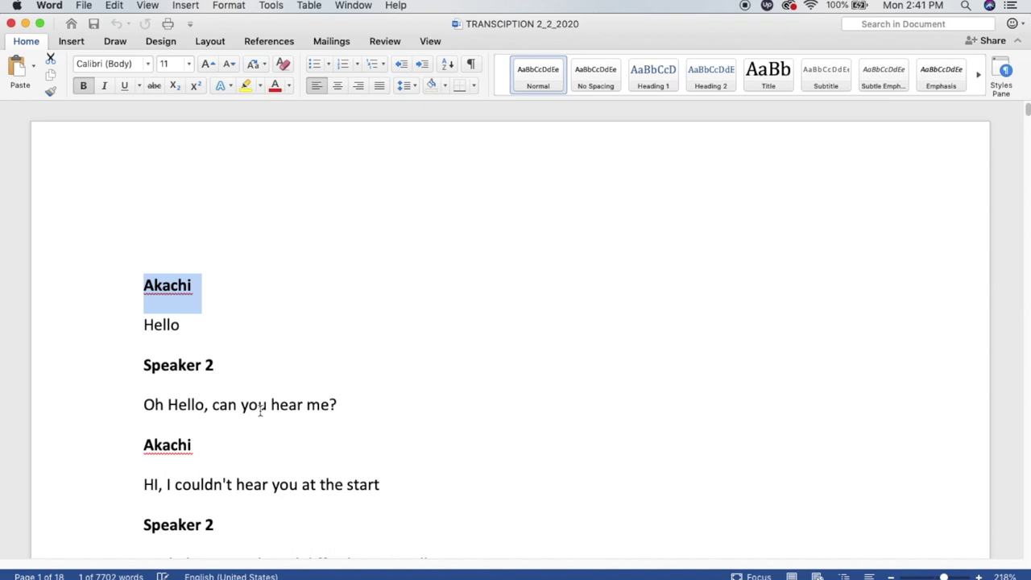
left_click(11, 25)
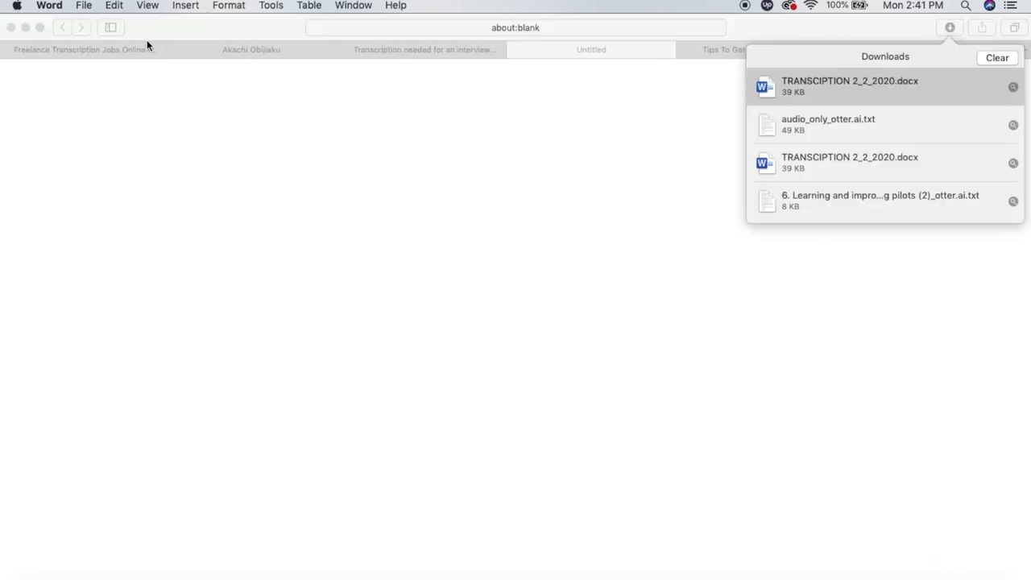
left_click(221, 53)
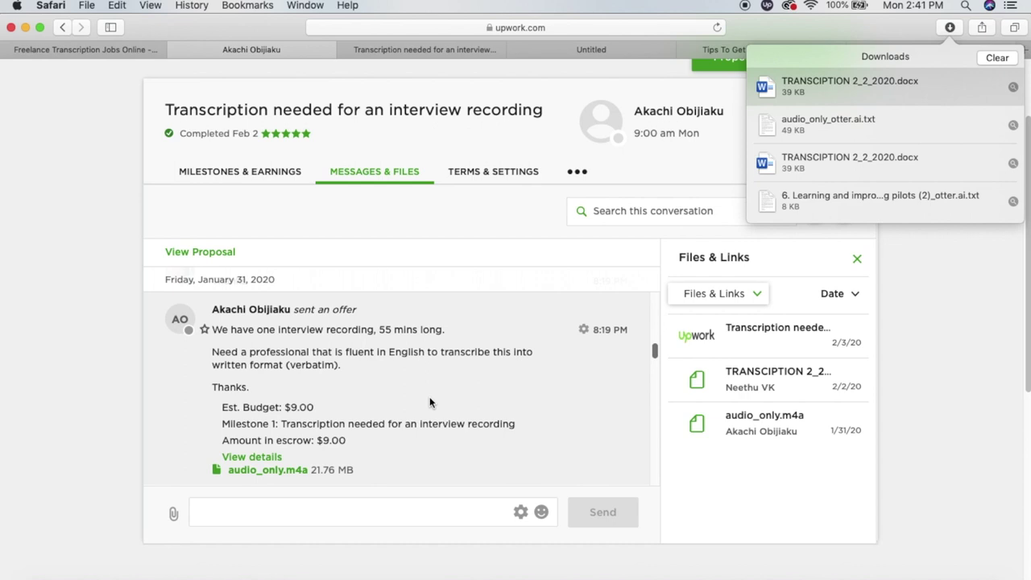
Step: Find the February 2 message delivering the transcript and show the dialog for uploading an attachment, cancelling it without choosing a file
scroll(430, 397, "up", 2)
left_click_drag(655, 348, 652, 382)
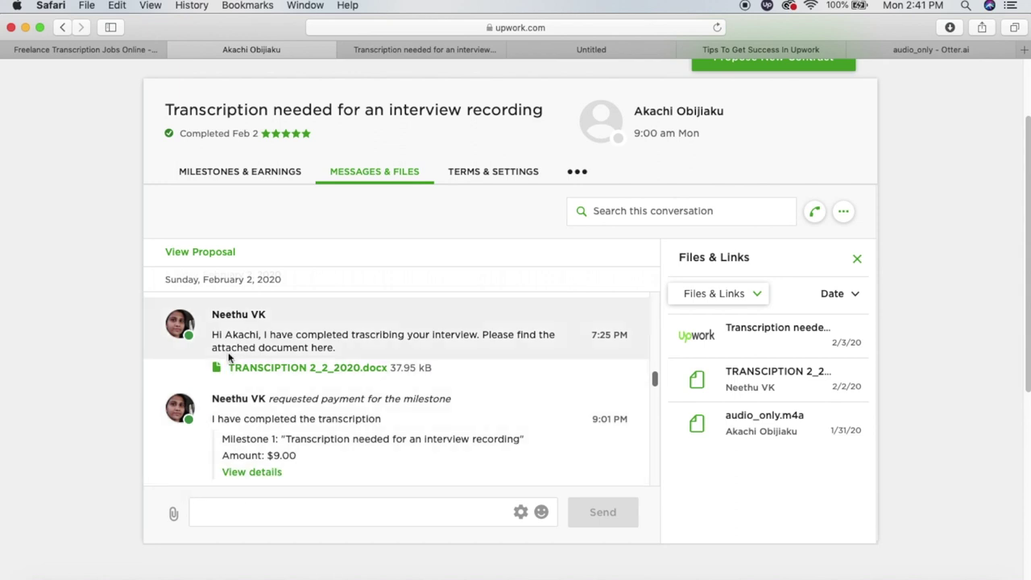
left_click(179, 518)
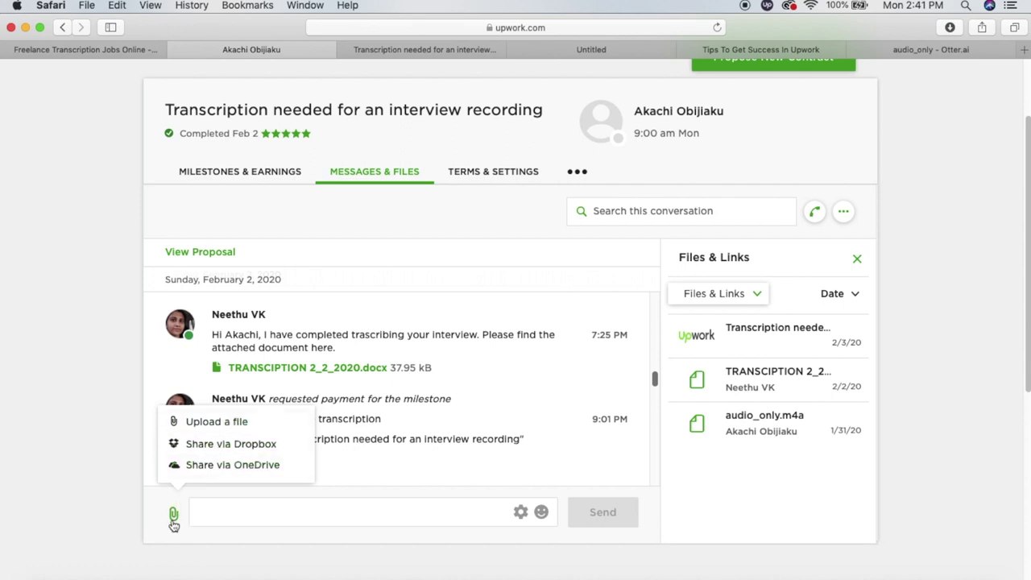
left_click(214, 421)
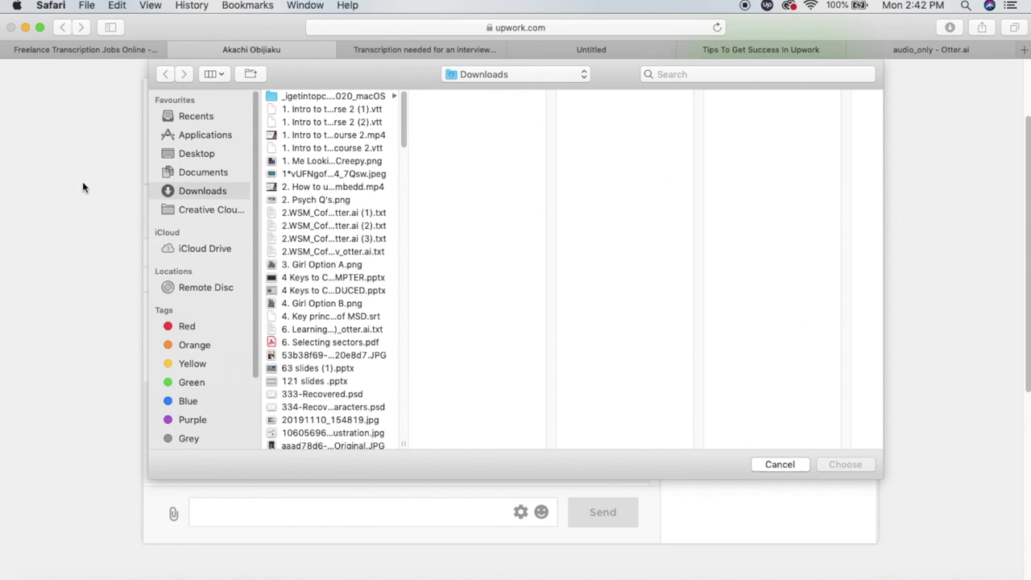
left_click(780, 464)
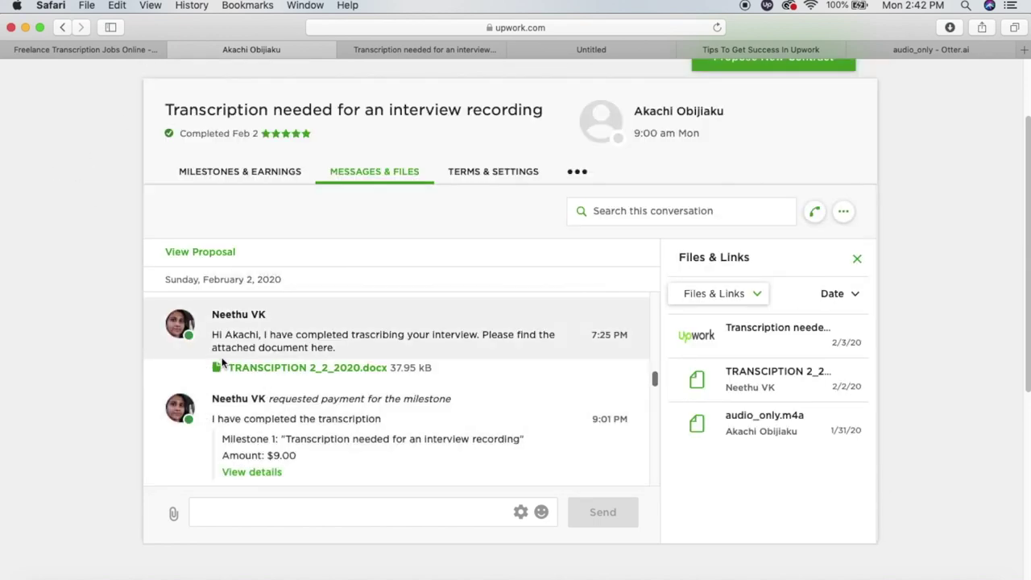
Step: Read on from the delivered transcript message to the client's feedback and the milestone approval
left_click_drag(326, 367, 253, 366)
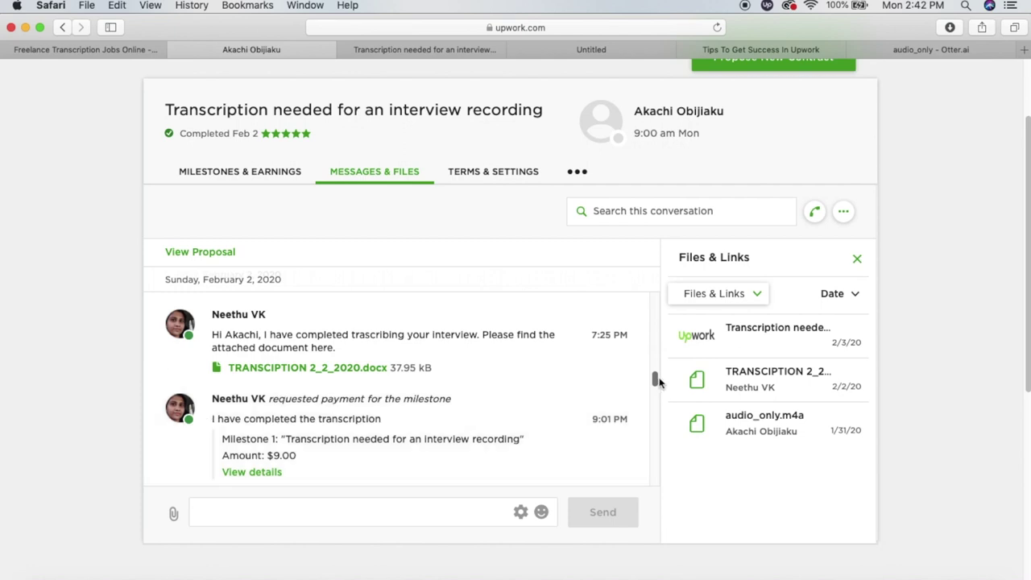
left_click_drag(659, 385, 654, 394)
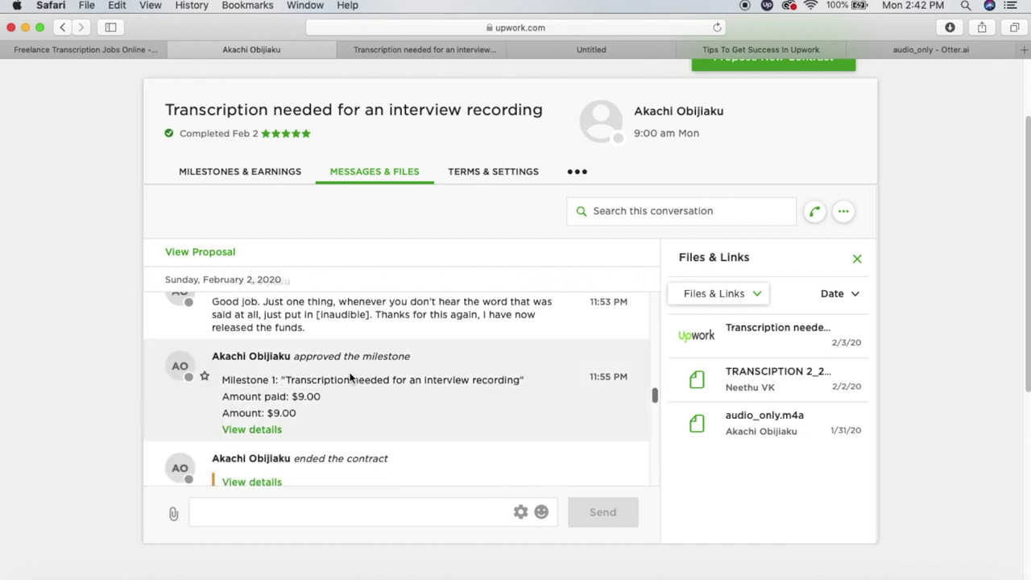